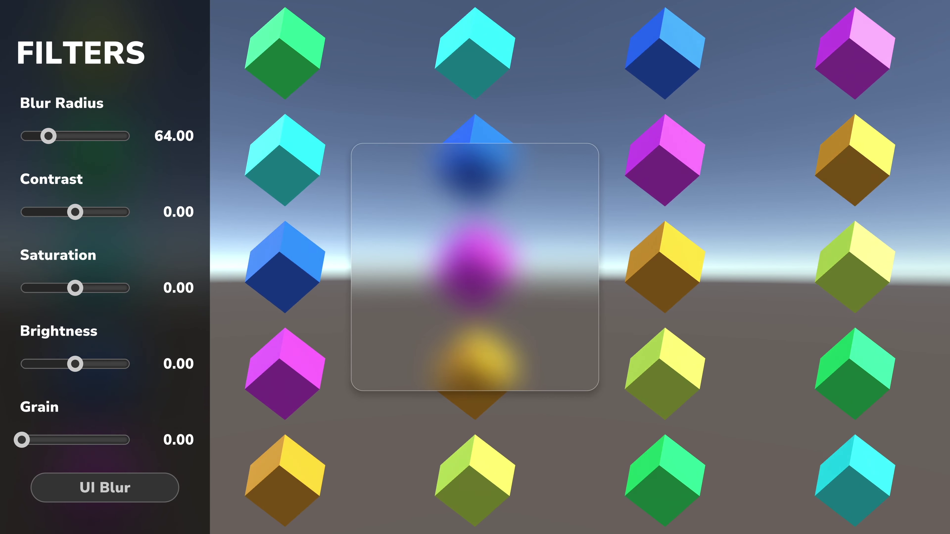
Step: Shift the blur panel, set Blur Radius to 46.22, Contrast 0.36, Saturation 0.31 and Brightness 0.36, and raise the Grain
{"action": "left_click_drag", "start_coordinate": [510, 275], "coordinate": [569, 266]}
{"action": "mouse_move", "coordinate": [48, 137]}
{"action": "left_mouse_down"}
{"action": "mouse_move", "coordinate": [66, 138]}
{"action": "mouse_move", "coordinate": [41, 137]}
{"action": "left_mouse_up"}
{"action": "left_click_drag", "start_coordinate": [76, 212], "coordinate": [95, 212]}
{"action": "mouse_move", "coordinate": [75, 288]}
{"action": "left_mouse_down"}
{"action": "mouse_move", "coordinate": [101, 288]}
{"action": "mouse_move", "coordinate": [91, 287]}
{"action": "left_mouse_up"}
{"action": "left_click_drag", "start_coordinate": [81, 365], "coordinate": [99, 365]}
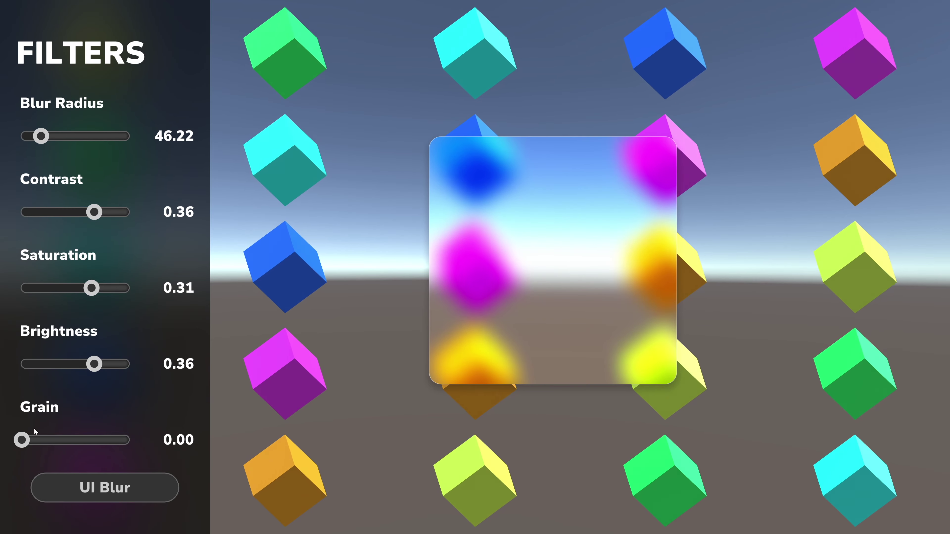
{"action": "left_click_drag", "start_coordinate": [22, 441], "coordinate": [46, 441]}
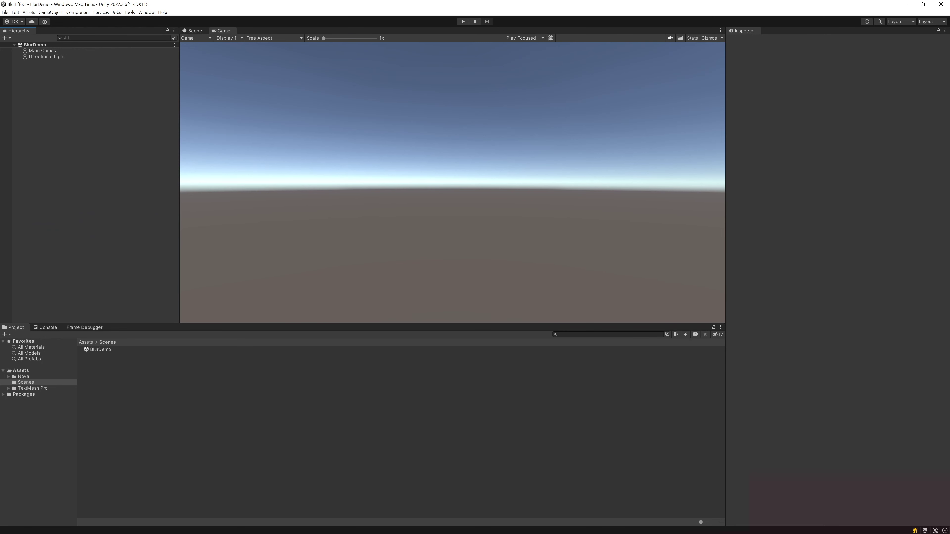
Step: Add a Nova UI Root to the BlurDemo scene in the Unity editor
{"action": "right_click", "coordinate": [43, 80]}
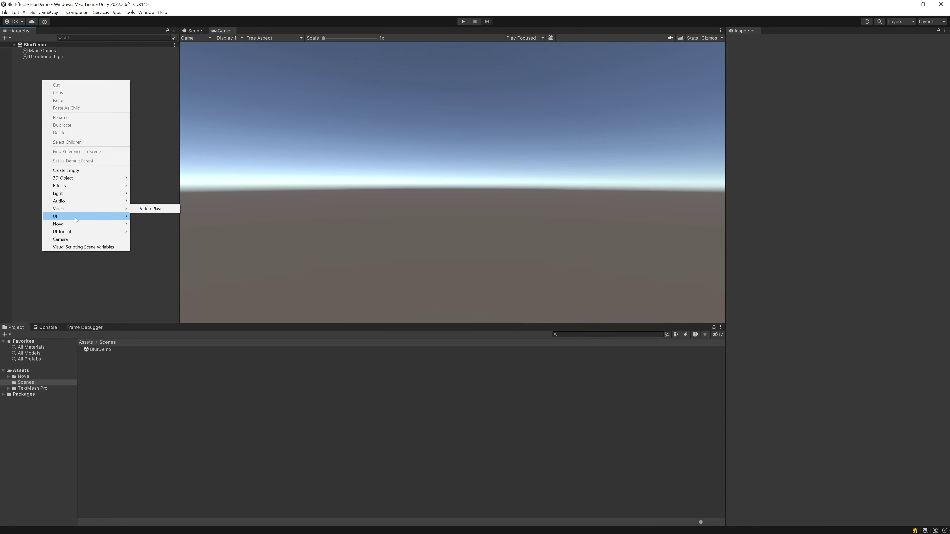
{"action": "mouse_move", "coordinate": [86, 224]}
{"action": "left_click", "coordinate": [151, 304]}
{"action": "left_click", "coordinate": [42, 70]}
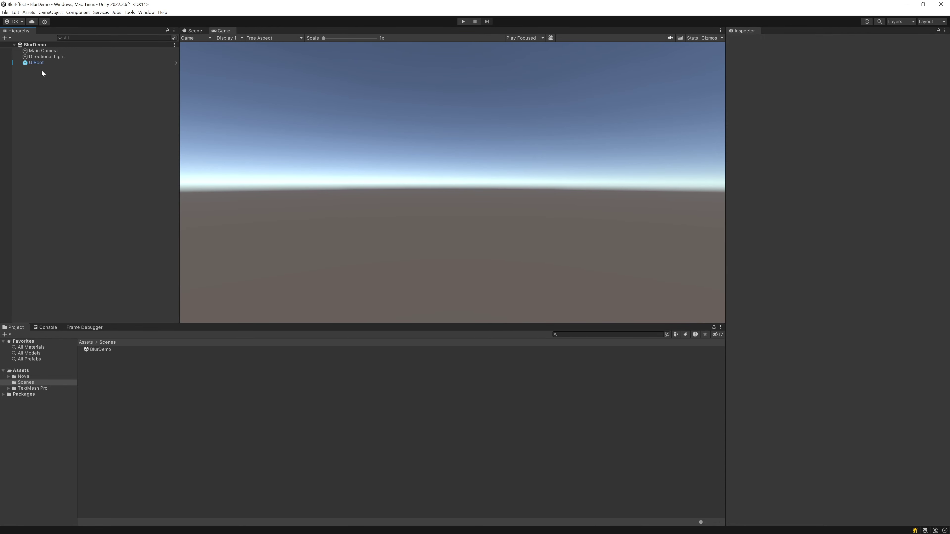
Step: Create a Nova UIBlock 2D under UIRoot and name it Blur
{"action": "right_click", "coordinate": [41, 63]}
{"action": "left_click", "coordinate": [145, 223]}
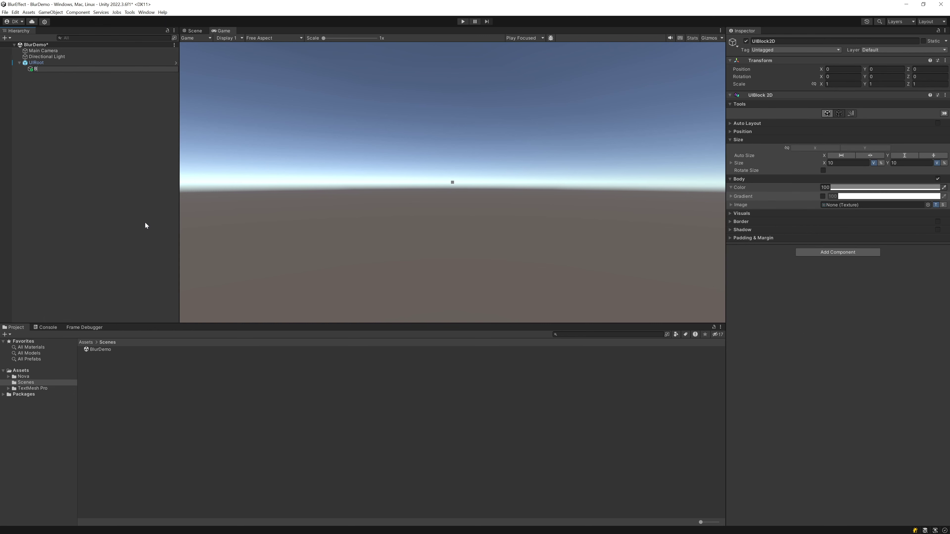
{"action": "type", "text": "Blur"}
{"action": "key", "text": "Return"}
Step: Size the Blur block to 50 percent of its parent in both X and Y
{"action": "left_click", "coordinate": [847, 163]}
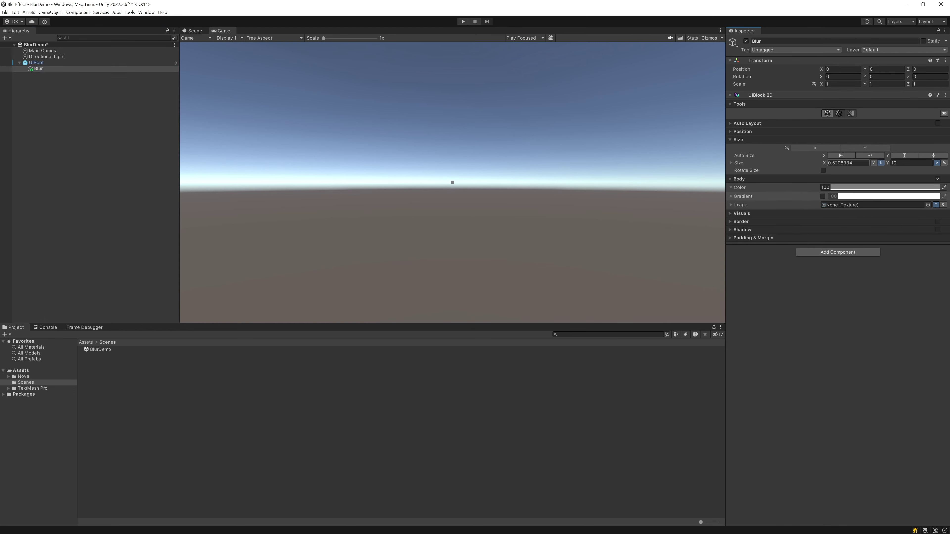
{"action": "type", "text": "50"}
{"action": "left_click", "coordinate": [881, 163]}
{"action": "left_click", "coordinate": [944, 163]}
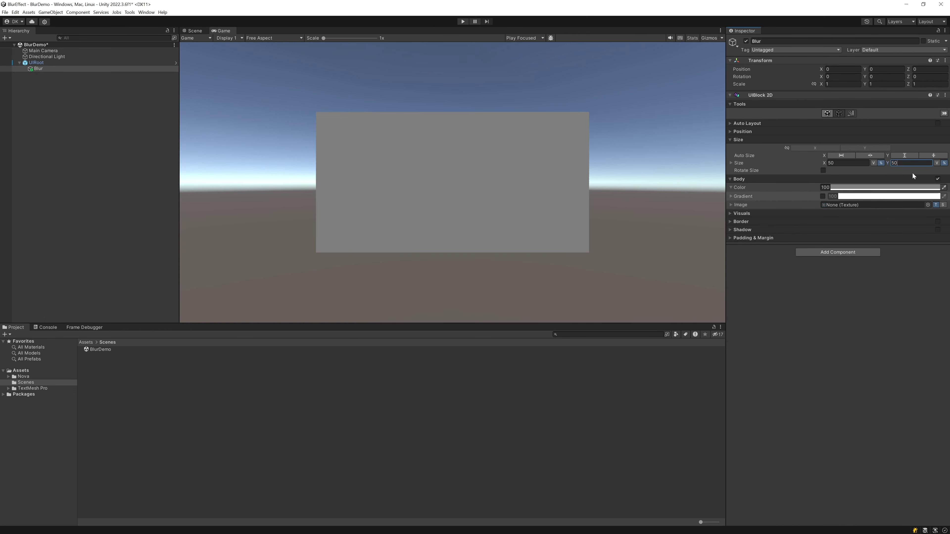
Step: Add a Blur Effect component to the Blur block
{"action": "left_click", "coordinate": [829, 252]}
{"action": "type", "text": "blur"}
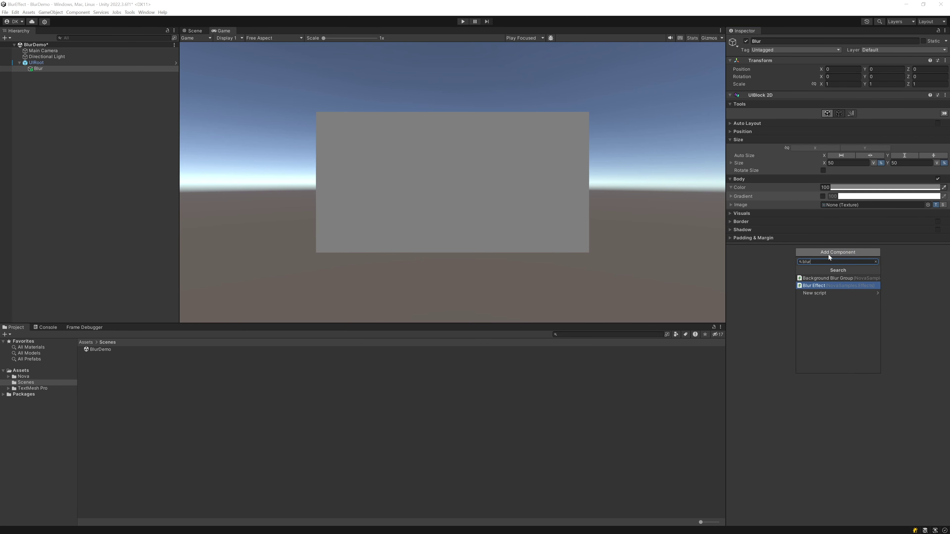
{"action": "key", "text": "Return"}
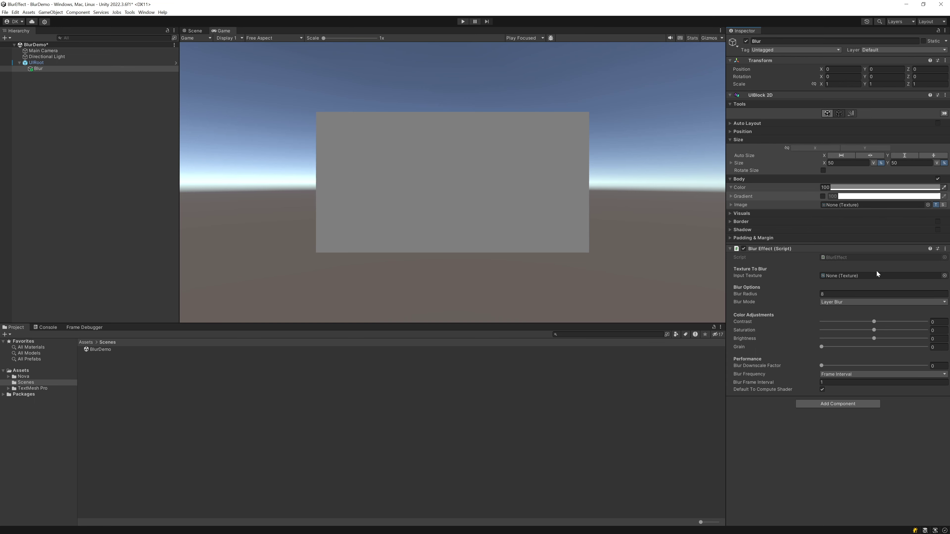
Step: Assign NovaLogo as the Blur Effect's input texture
{"action": "left_click", "coordinate": [944, 275]}
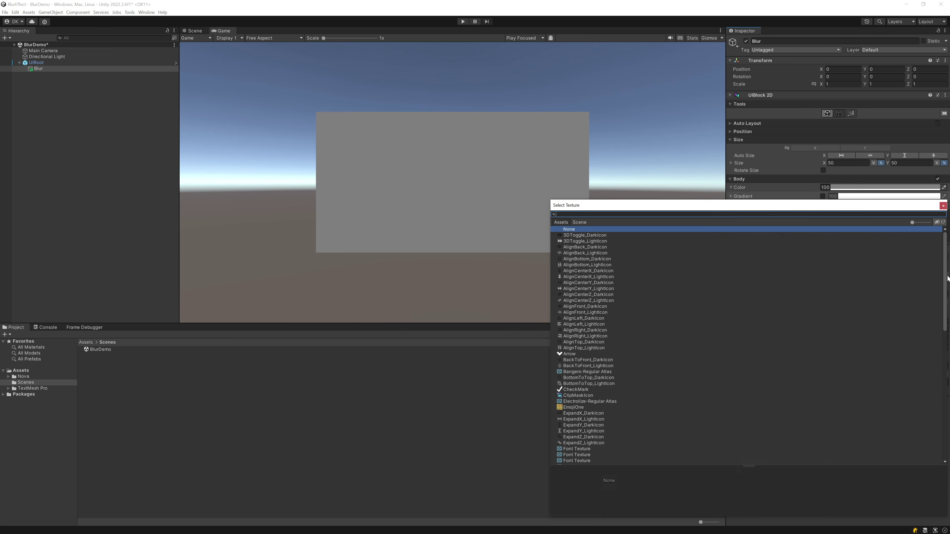
{"action": "type", "text": "nova"}
{"action": "key", "text": "Down"}
{"action": "key", "text": "Down"}
{"action": "key", "text": "Return"}
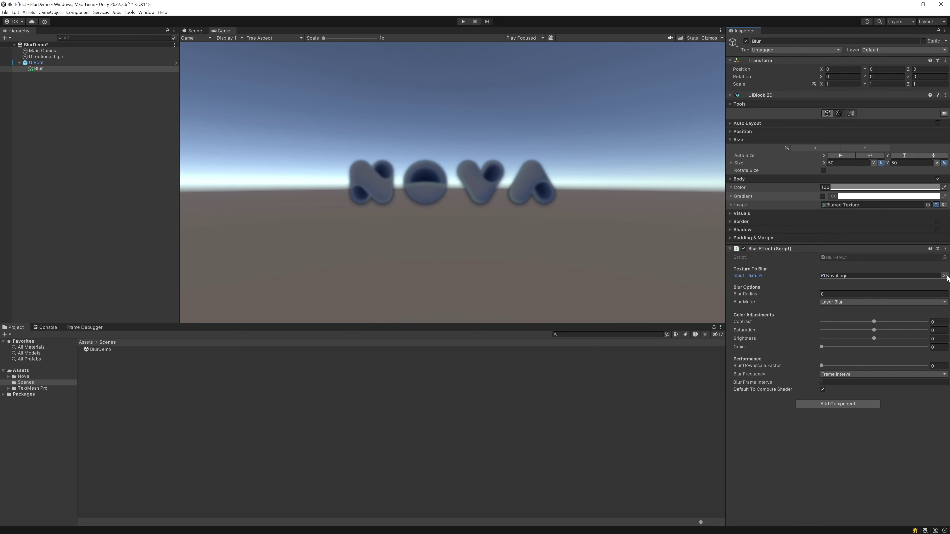
Step: Raise the Blur Radius to 28.88, try stronger Contrast and Saturation, and undo those two adjustments
{"action": "left_click_drag", "start_coordinate": [819, 294], "coordinate": [947, 333]}
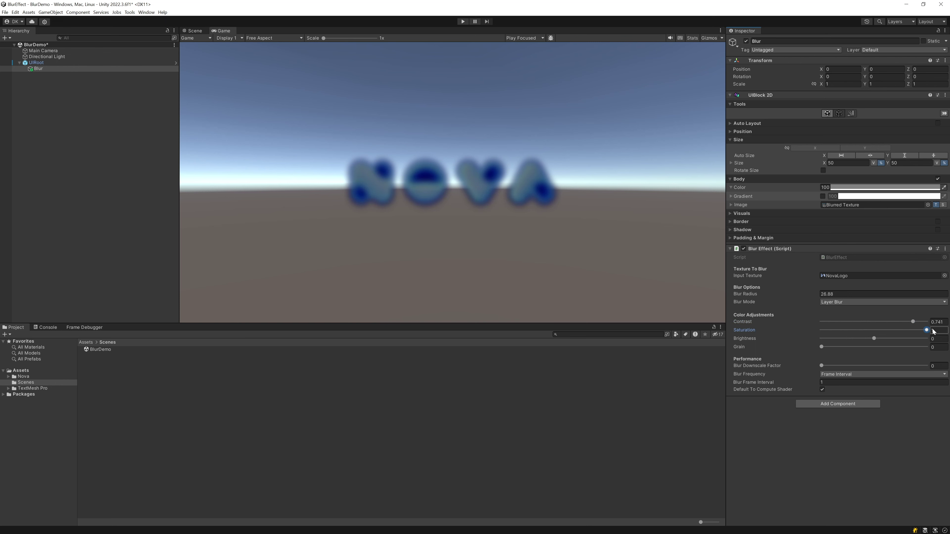
{"action": "key", "text": "ctrl+z"}
{"action": "key", "text": "ctrl+z"}
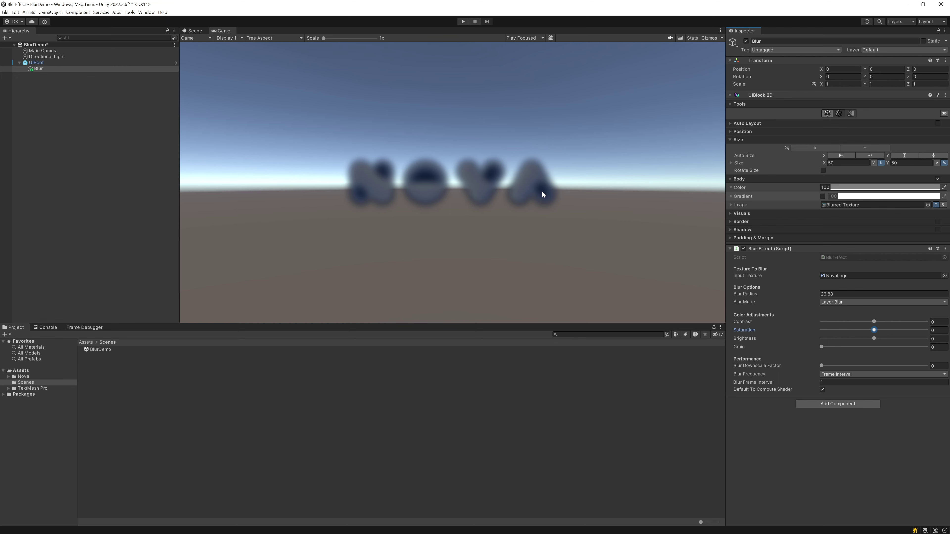
Step: Try a pinkish tint on the Blur block's body, then set its color to white
{"action": "left_click", "coordinate": [846, 188]}
{"action": "left_click", "coordinate": [866, 228]}
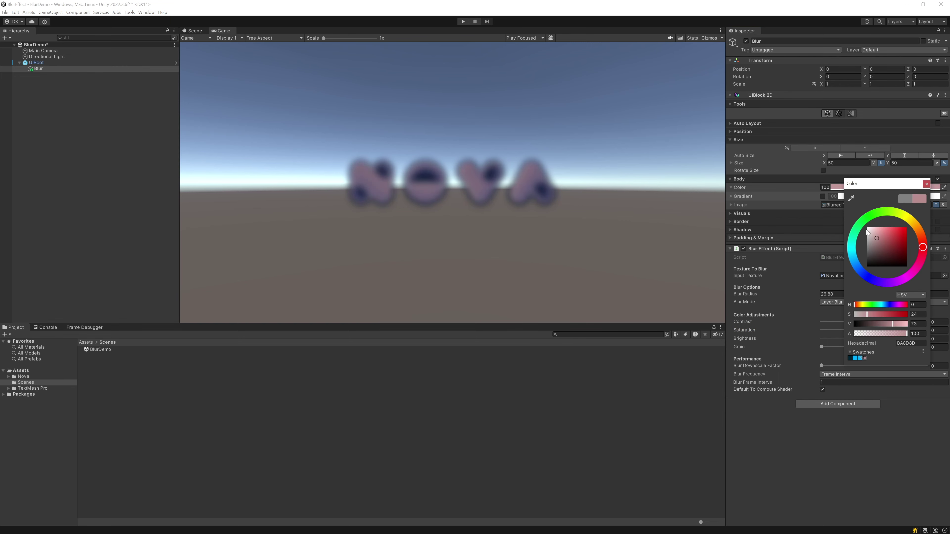
{"action": "left_click", "coordinate": [926, 184]}
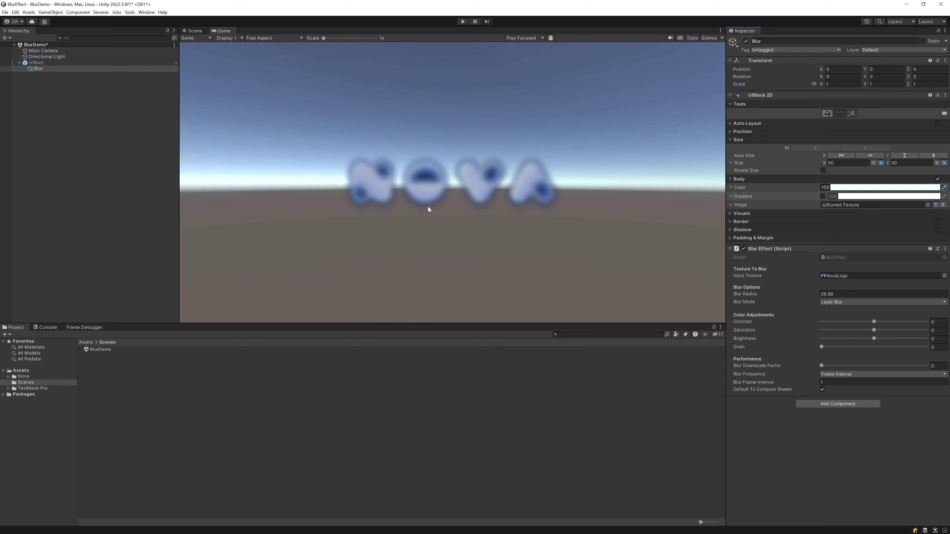
Step: Create an empty object named DummyCubes at scene level and add the Dummy Cube Animator component to it
{"action": "right_click", "coordinate": [55, 99]}
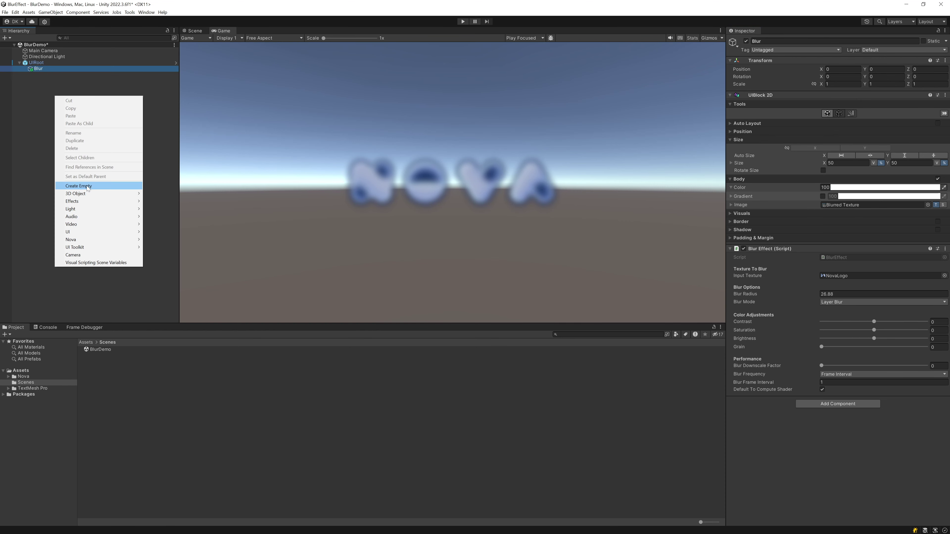
{"action": "left_click", "coordinate": [86, 185]}
{"action": "type", "text": "DummyCubes"}
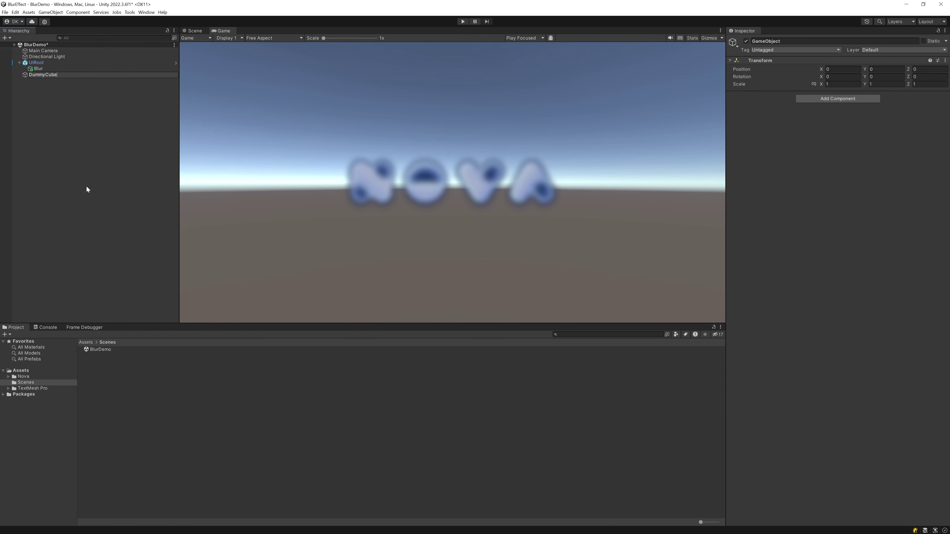
{"action": "key", "text": "Return"}
{"action": "left_click", "coordinate": [837, 101]}
{"action": "type", "text": "dummy"}
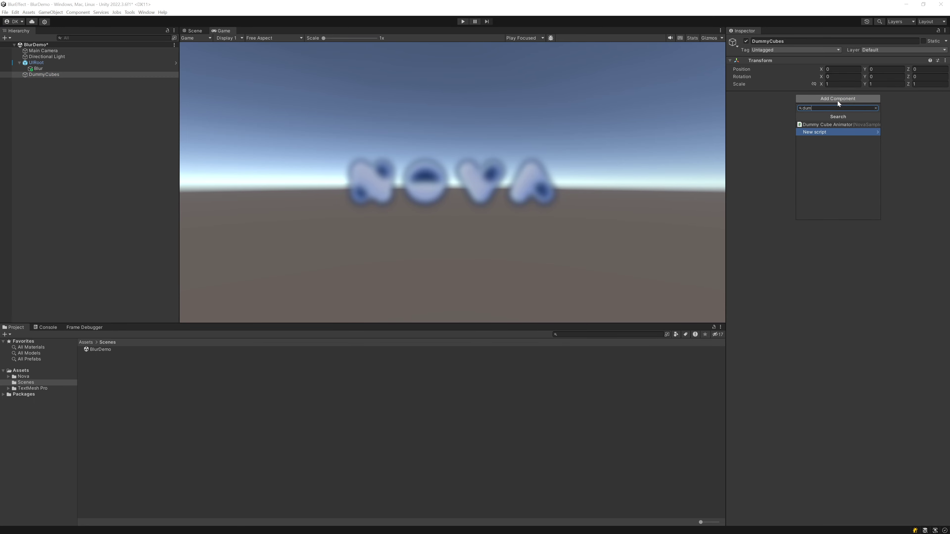
{"action": "key", "text": "Return"}
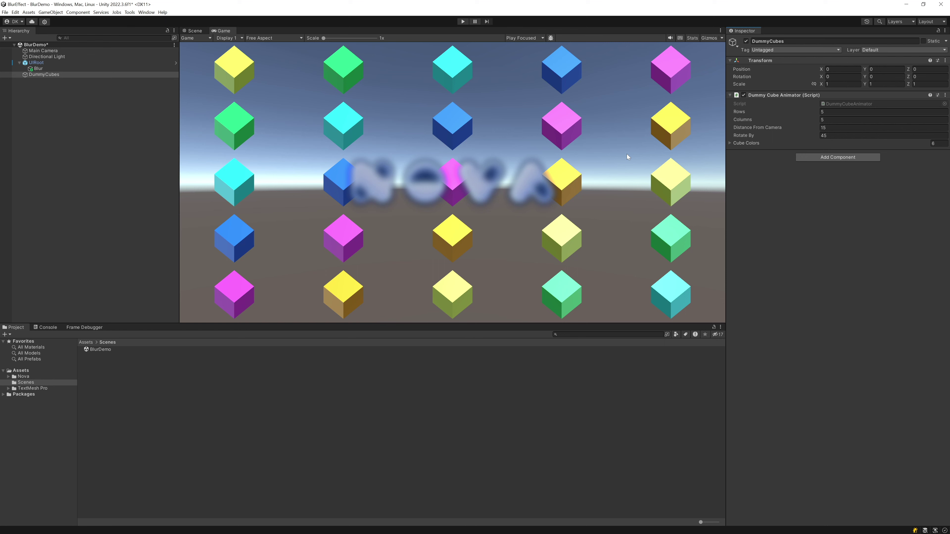
Step: Add a Background Blur Group component to UIRoot
{"action": "left_click", "coordinate": [63, 62]}
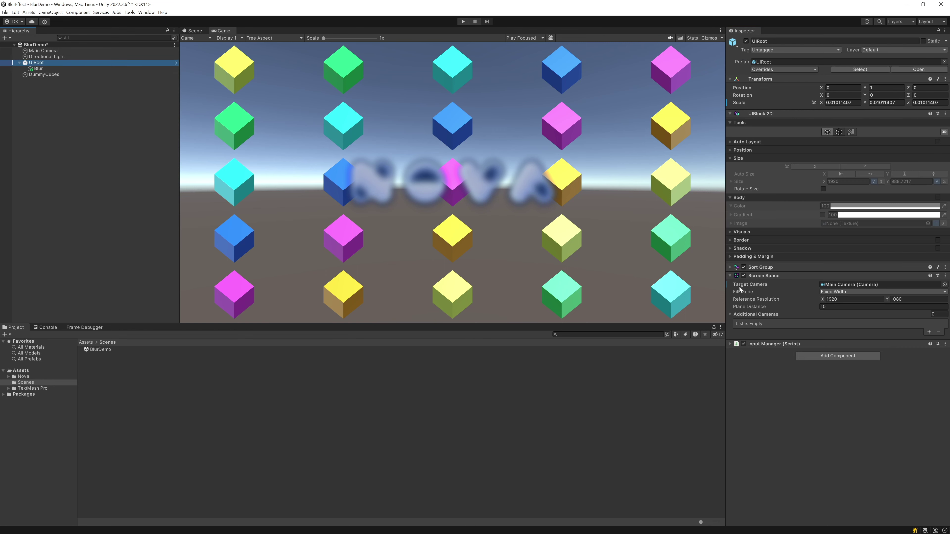
{"action": "left_click", "coordinate": [868, 354]}
{"action": "type", "text": "blur"}
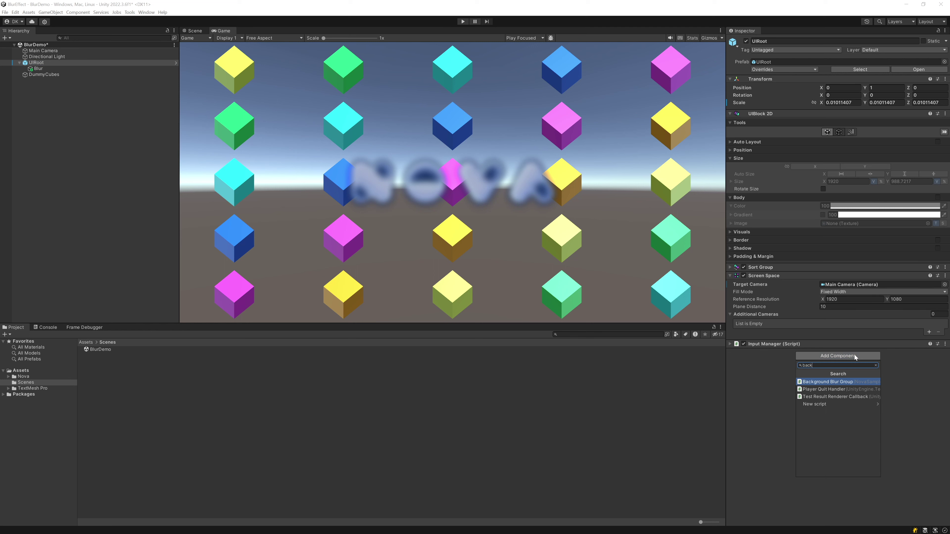
{"action": "key", "text": "Return"}
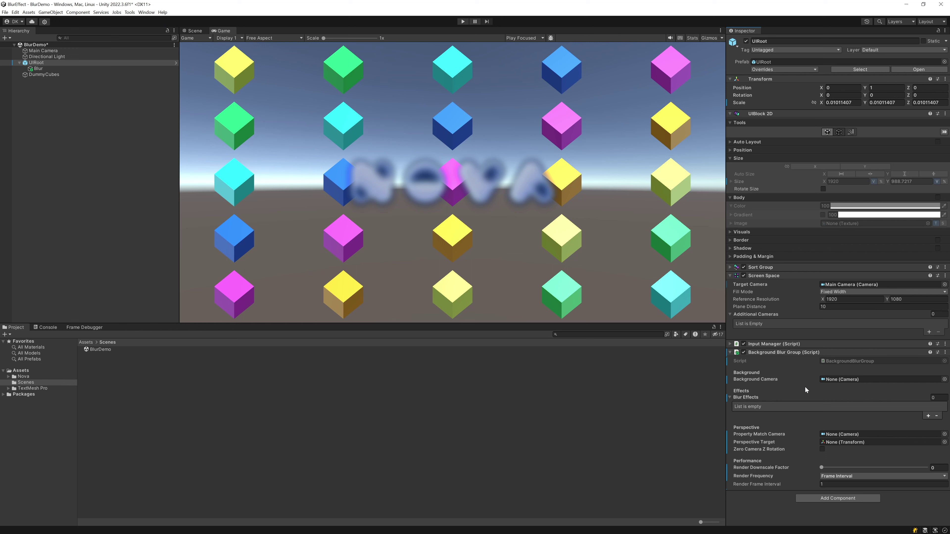
{"action": "mouse_move", "coordinate": [757, 408]}
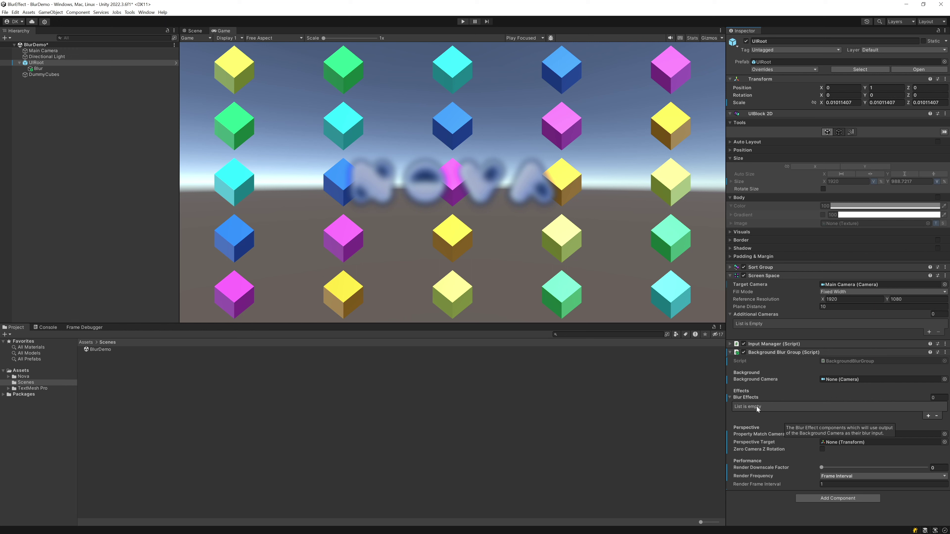
Step: Duplicate Main Camera as its own child named Background and remove the duplicate's Audio Listener
{"action": "left_click", "coordinate": [53, 50]}
{"action": "key", "text": "ctrl+d"}
{"action": "left_click_drag", "start_coordinate": [58, 57], "coordinate": [53, 51]}
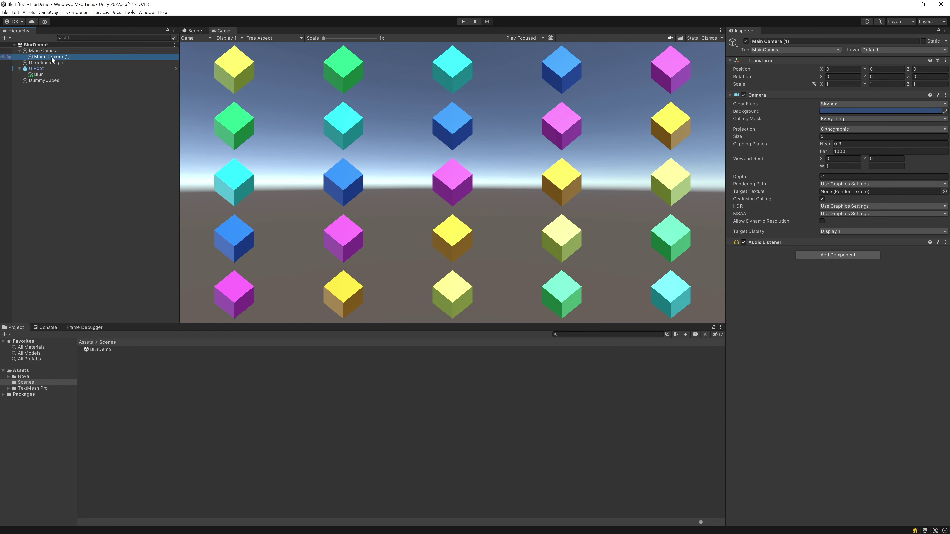
{"action": "key", "text": "F2"}
{"action": "type", "text": "Background"}
{"action": "key", "text": "Return"}
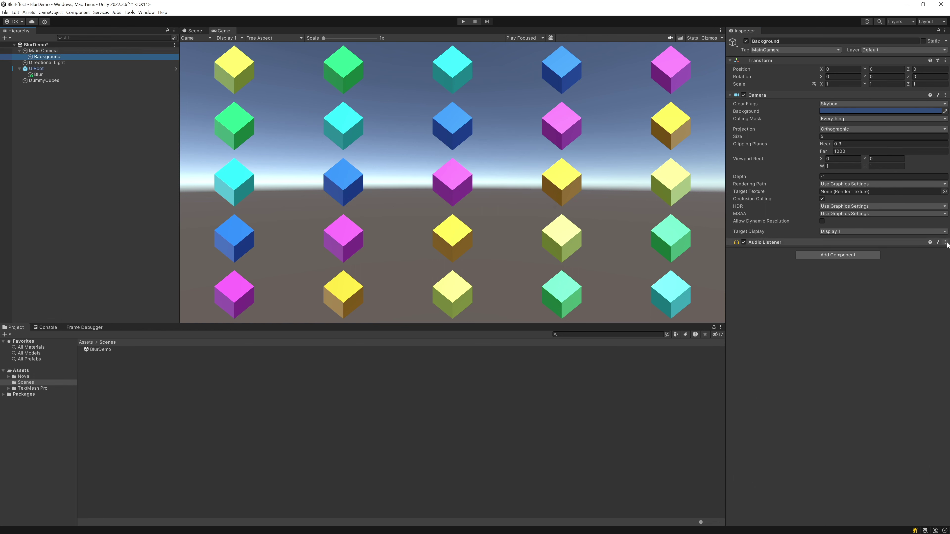
{"action": "left_click", "coordinate": [945, 242]}
{"action": "left_click", "coordinate": [880, 258]}
Step: In UIRoot's Background Blur Group, assign Background as the Background Camera and add Blur to the Blur Effects list
{"action": "left_click", "coordinate": [34, 70]}
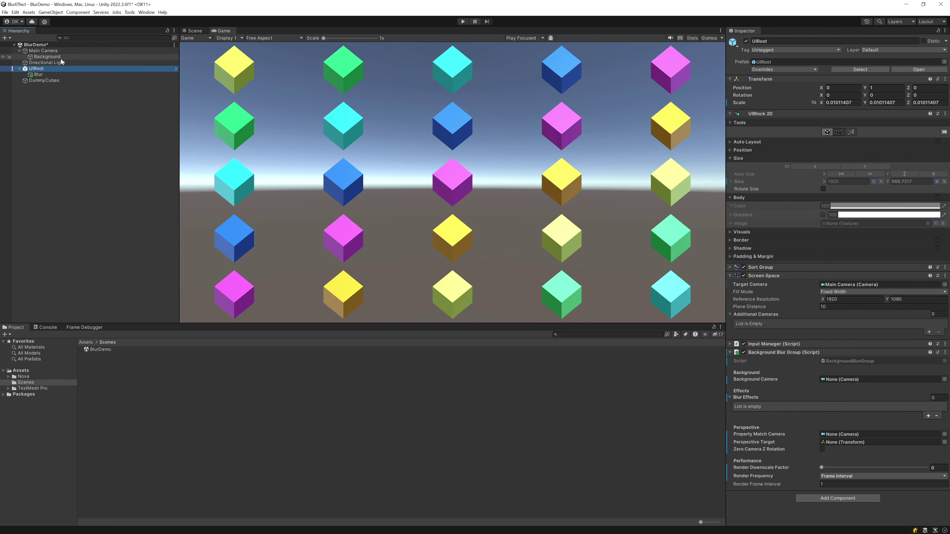
{"action": "left_click_drag", "start_coordinate": [58, 57], "coordinate": [842, 379]}
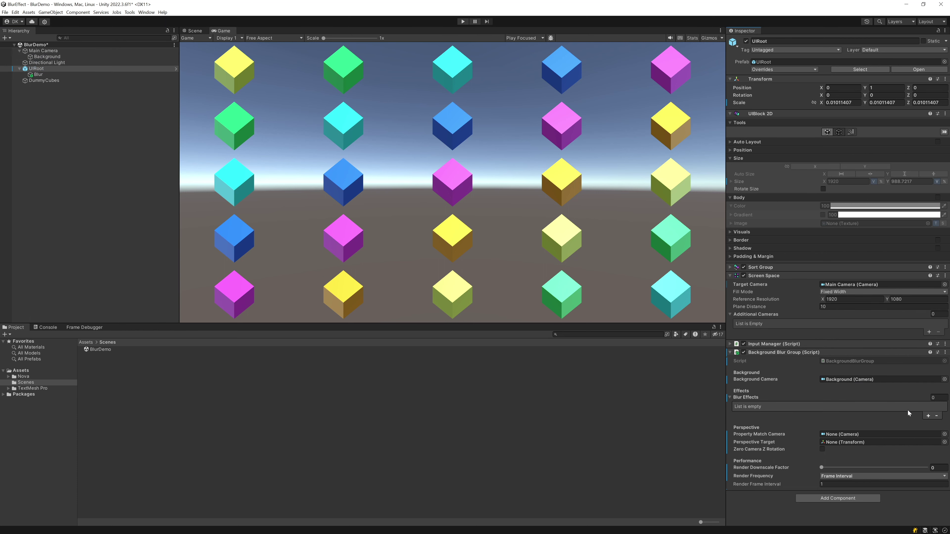
{"action": "left_click", "coordinate": [928, 416]}
{"action": "left_click_drag", "start_coordinate": [39, 74], "coordinate": [863, 412]}
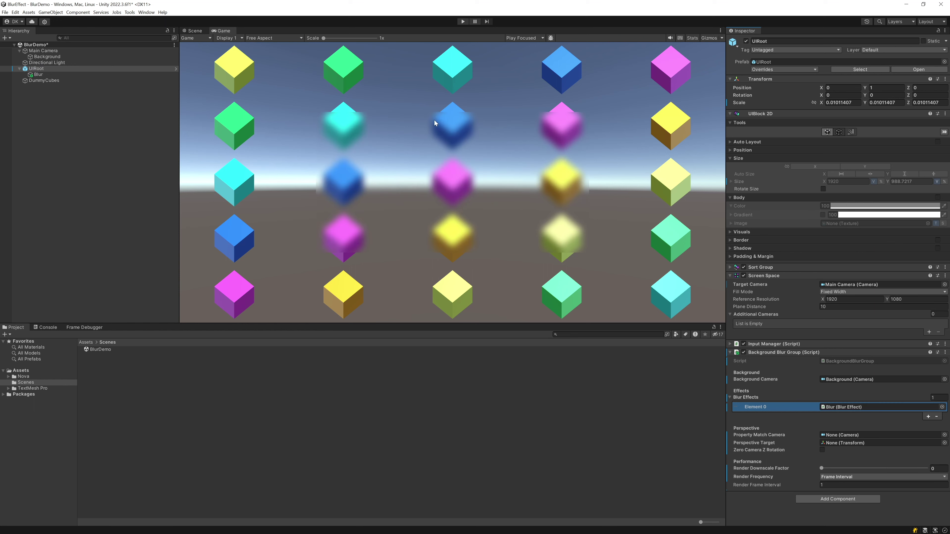
Step: Enable the Blur block's border and set Blur Radius to 47.8, Contrast 0.226 and Saturation 0.452, with some Grain
{"action": "left_click", "coordinate": [38, 75]}
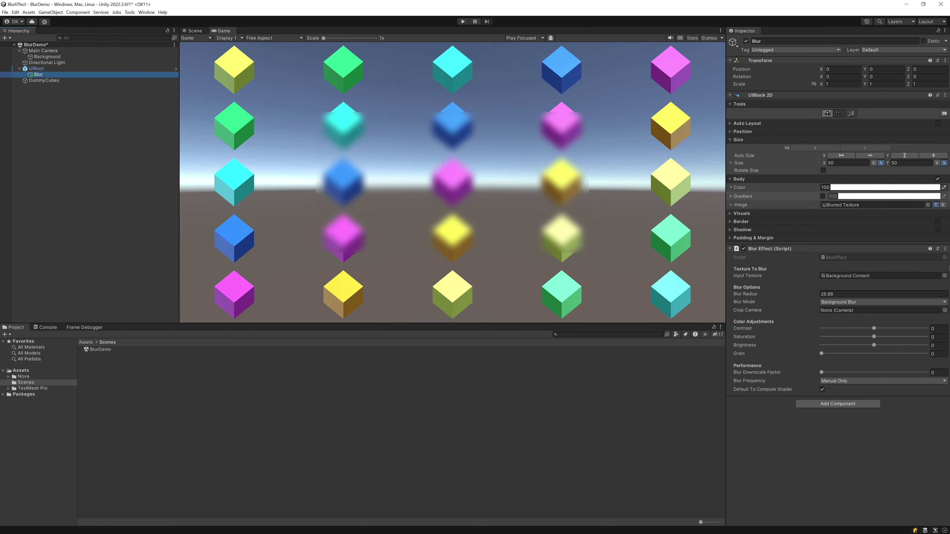
{"action": "left_click", "coordinate": [938, 221]}
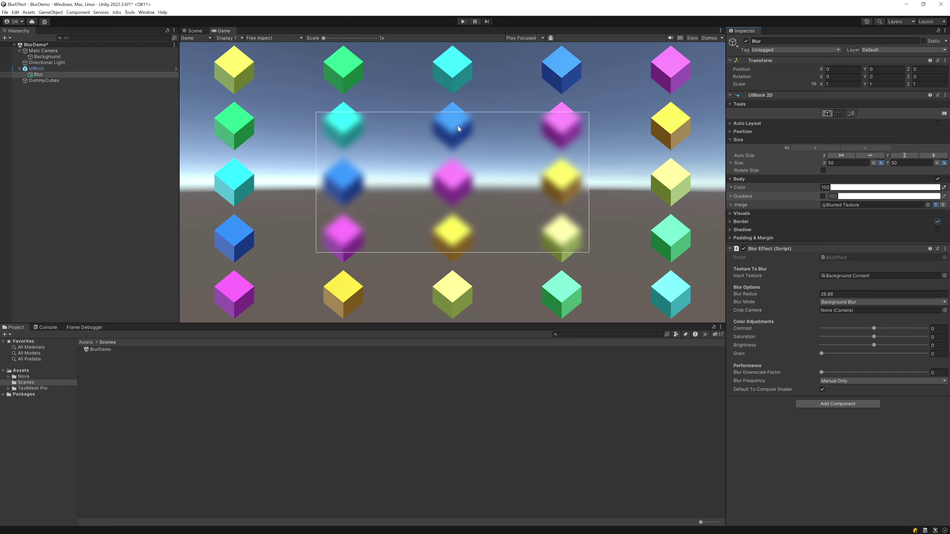
{"action": "left_click", "coordinate": [842, 294]}
{"action": "type", "text": "54.6"}
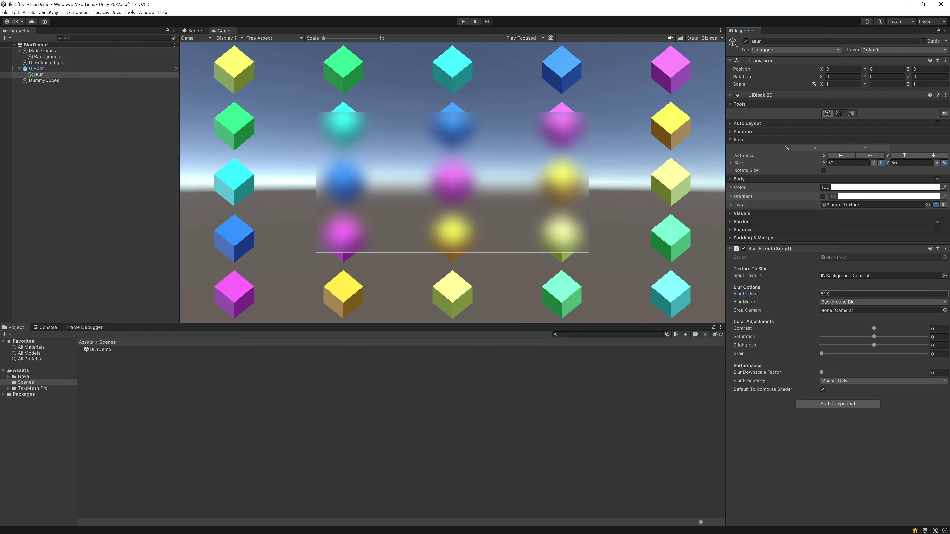
{"action": "left_click_drag", "start_coordinate": [874, 328], "coordinate": [898, 337]}
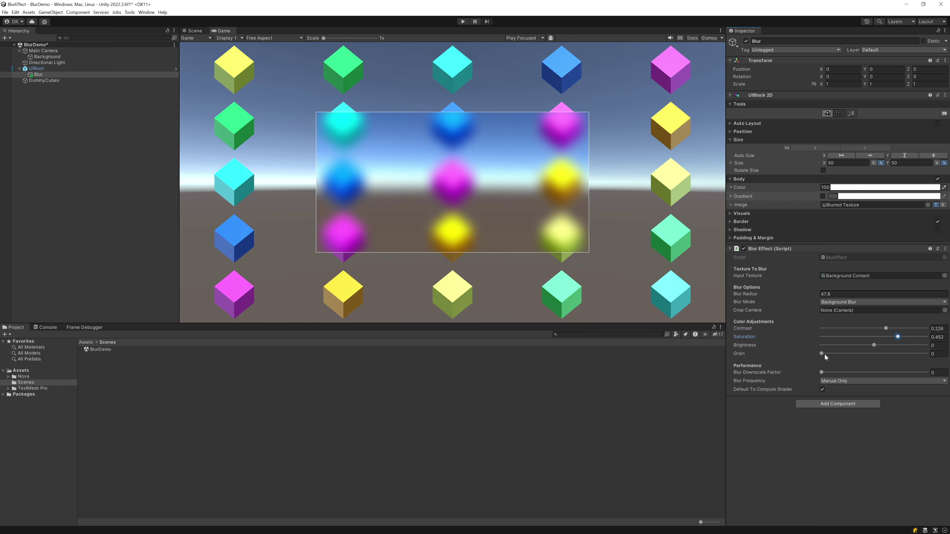
{"action": "left_click_drag", "start_coordinate": [823, 354], "coordinate": [843, 355]}
Step: Add a Nova Button as a child of UIRoot
{"action": "right_click", "coordinate": [38, 68]}
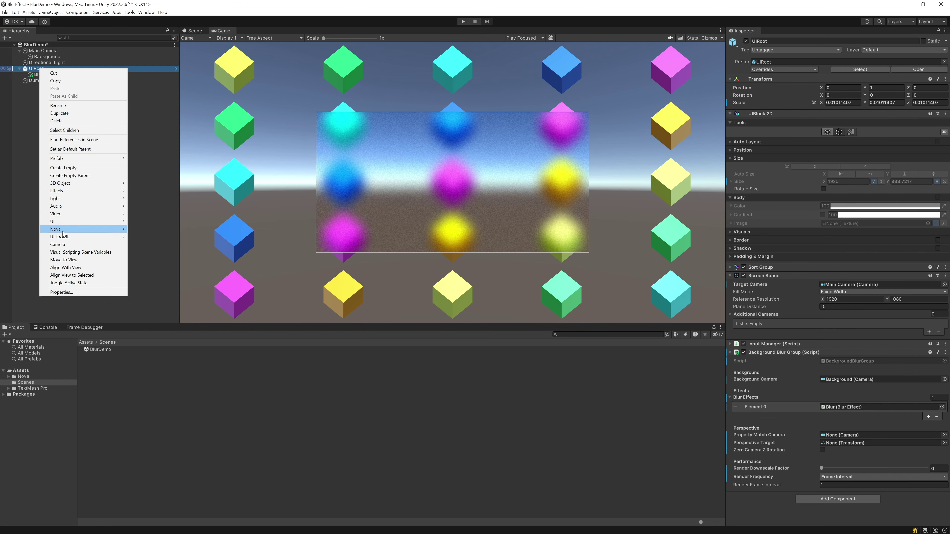
{"action": "mouse_move", "coordinate": [63, 230]}
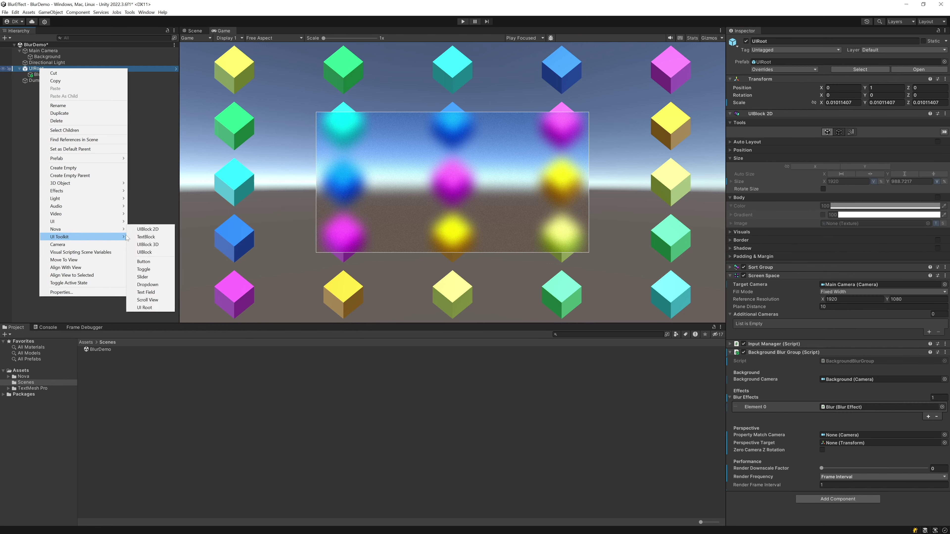
{"action": "left_click", "coordinate": [143, 262]}
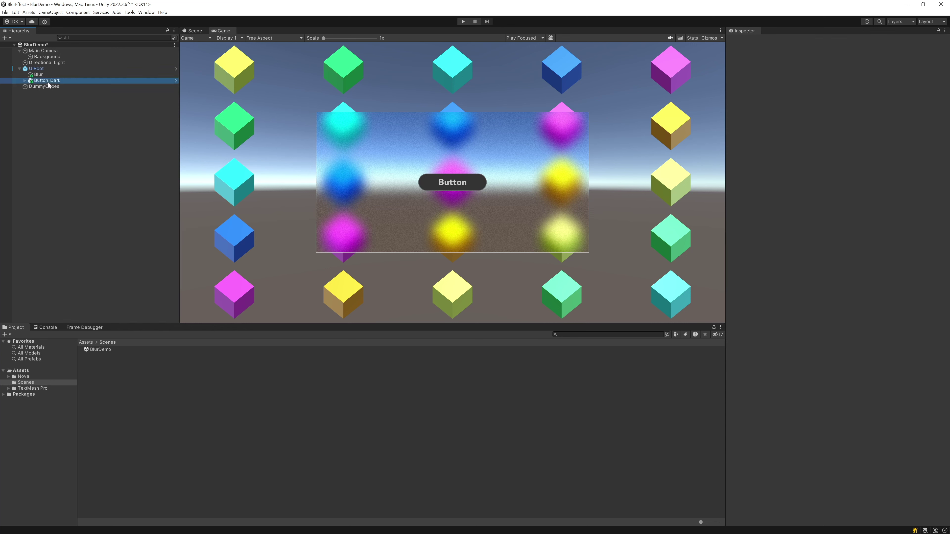
Step: Move Button_Dark ahead of Blur under UIRoot and add the Background camera to UIRoot's Screen Space Additional Cameras
{"action": "left_click_drag", "start_coordinate": [49, 80], "coordinate": [51, 75]}
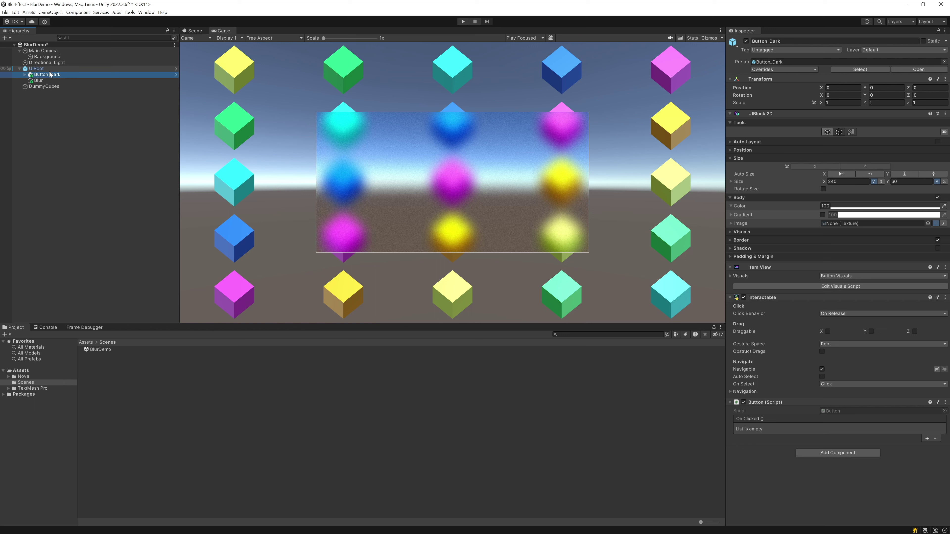
{"action": "left_click", "coordinate": [49, 69]}
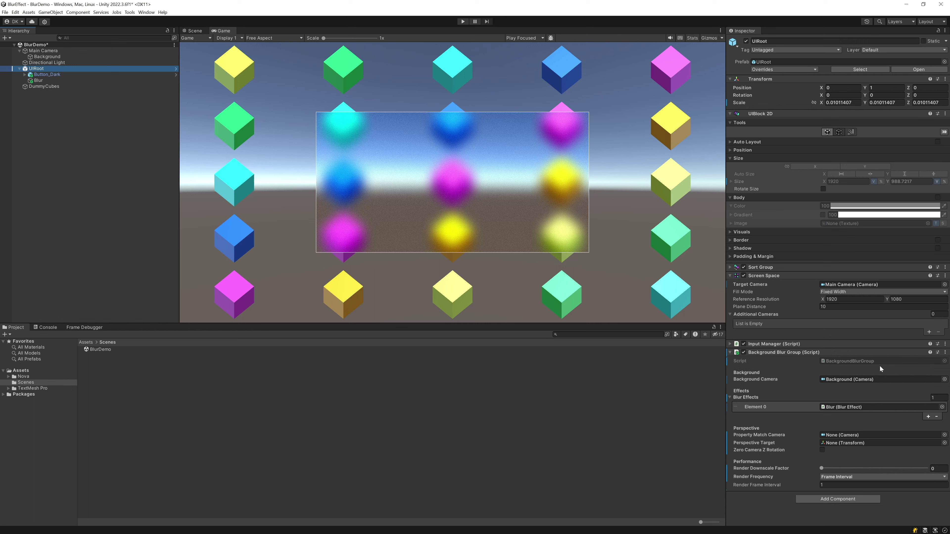
{"action": "left_click", "coordinate": [929, 332]}
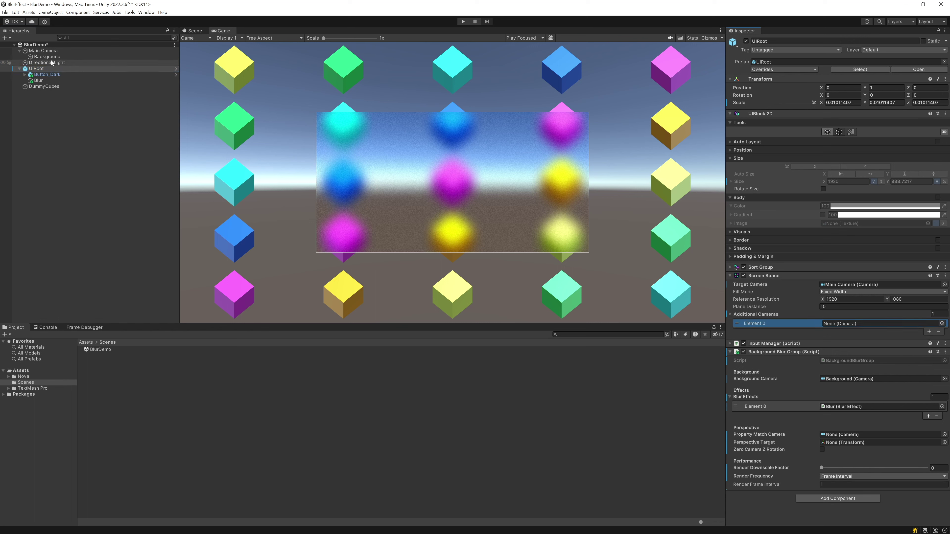
{"action": "left_click", "coordinate": [41, 57]}
{"action": "left_click_drag", "start_coordinate": [41, 57], "coordinate": [861, 323]}
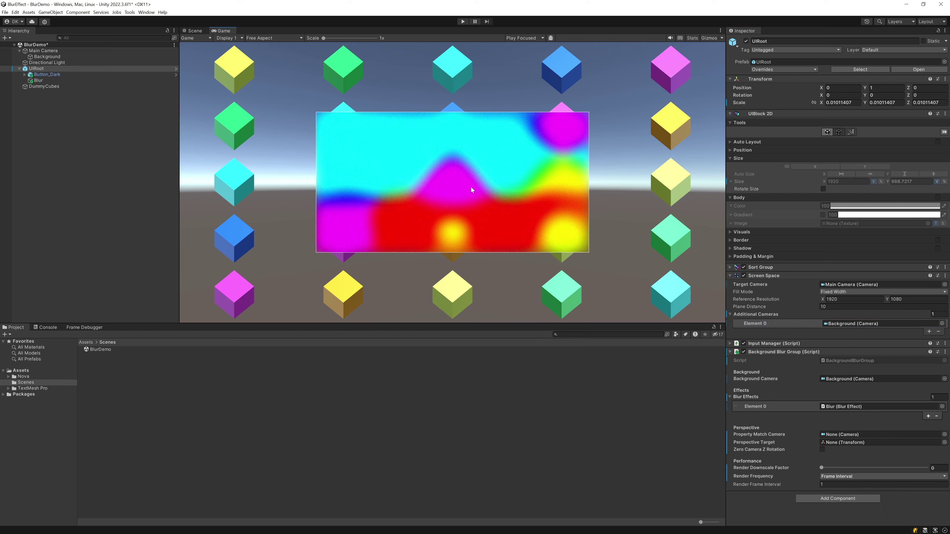
Step: Assign Blur to the UI layer and exclude the UI layer from the Background camera's Culling Mask
{"action": "left_click", "coordinate": [38, 80]}
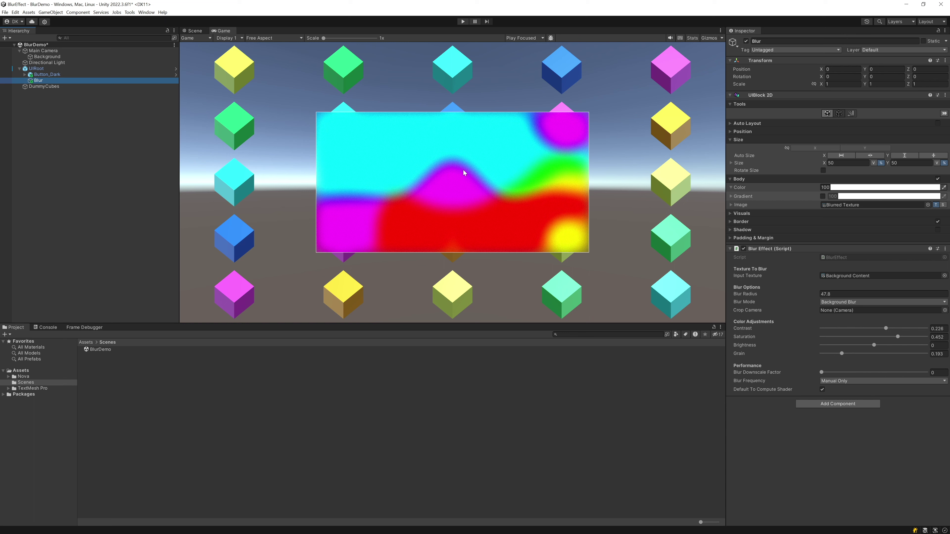
{"action": "left_click", "coordinate": [888, 50]}
{"action": "left_click", "coordinate": [883, 89]}
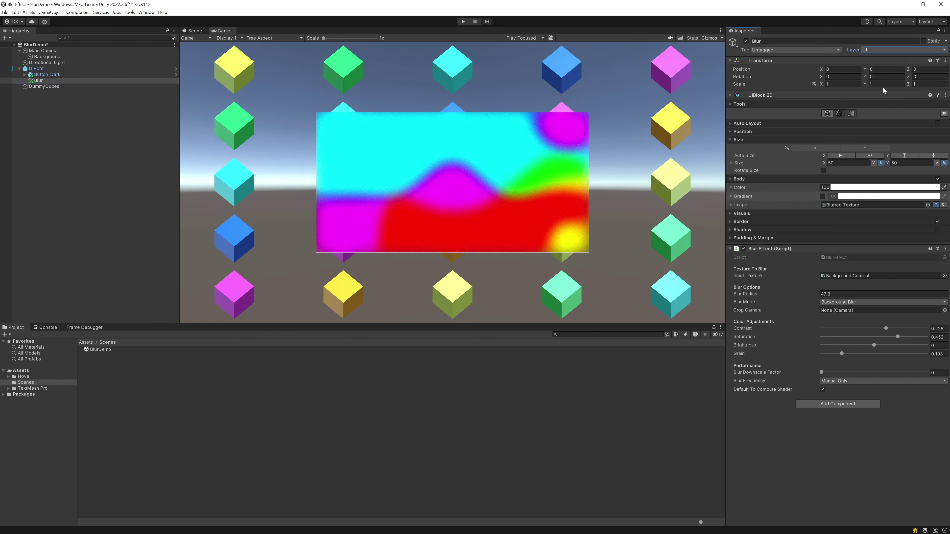
{"action": "left_click", "coordinate": [124, 56]}
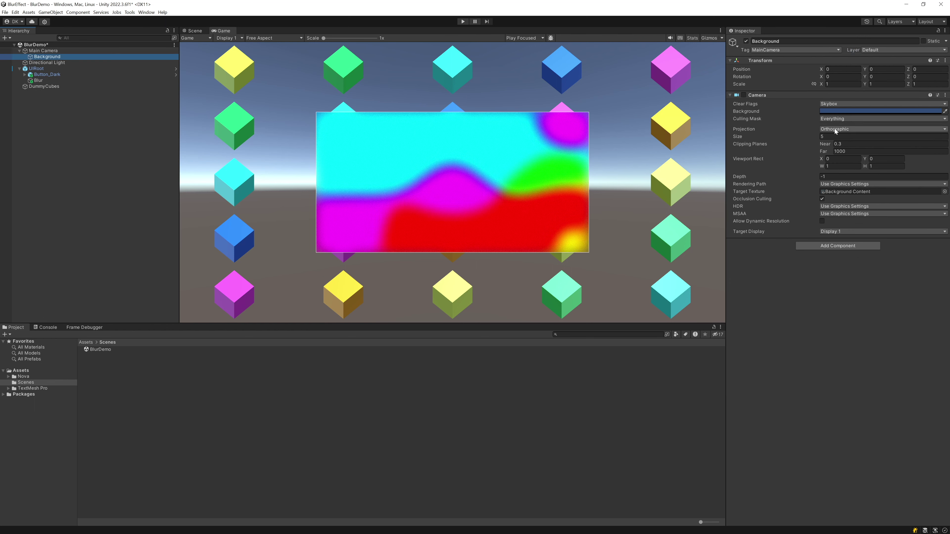
{"action": "left_click", "coordinate": [837, 119]}
{"action": "left_click", "coordinate": [834, 170]}
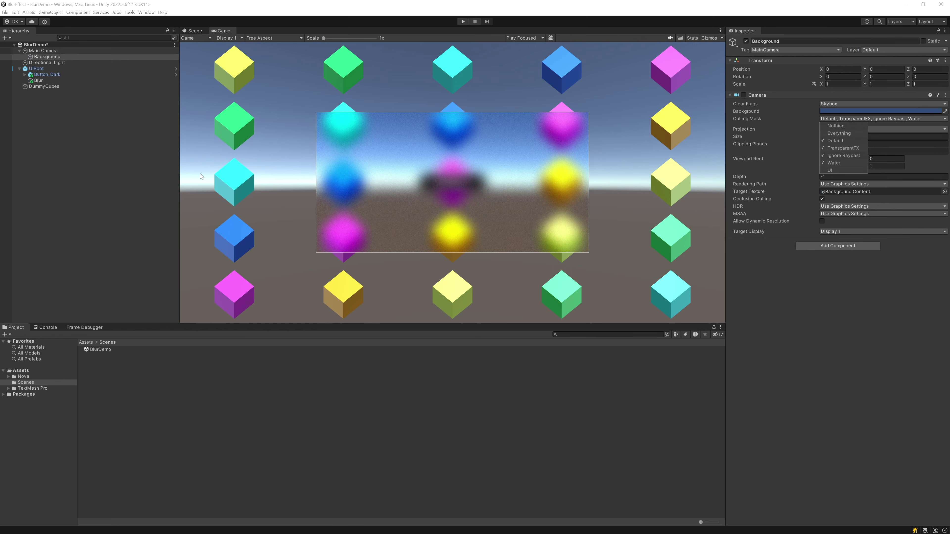
Step: Set the Blur object's Blur Radius to 52.7
{"action": "left_click", "coordinate": [59, 80]}
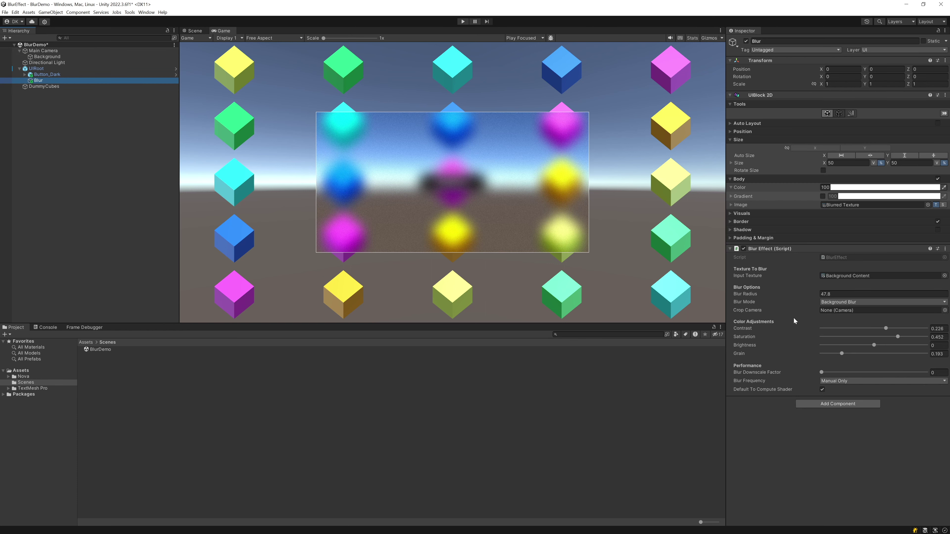
{"action": "left_click_drag", "start_coordinate": [813, 298], "coordinate": [744, 293]}
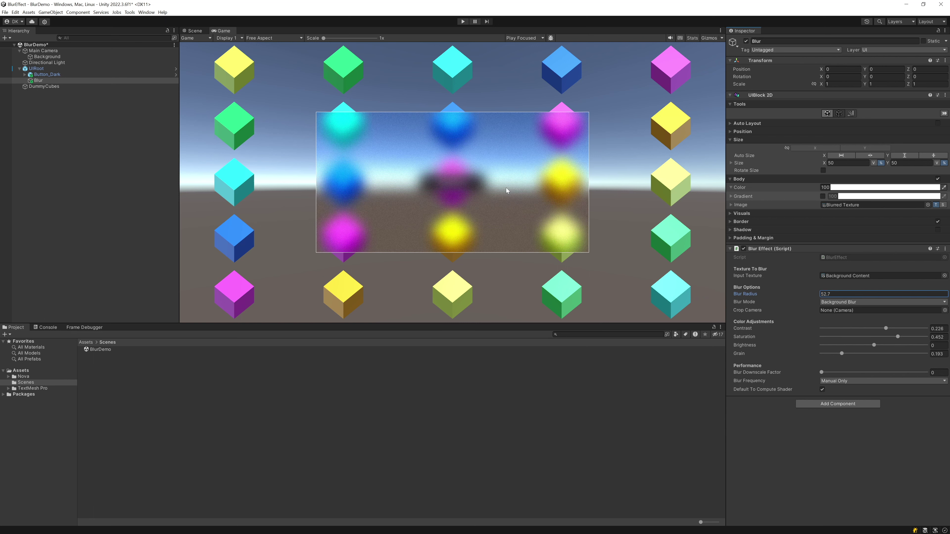